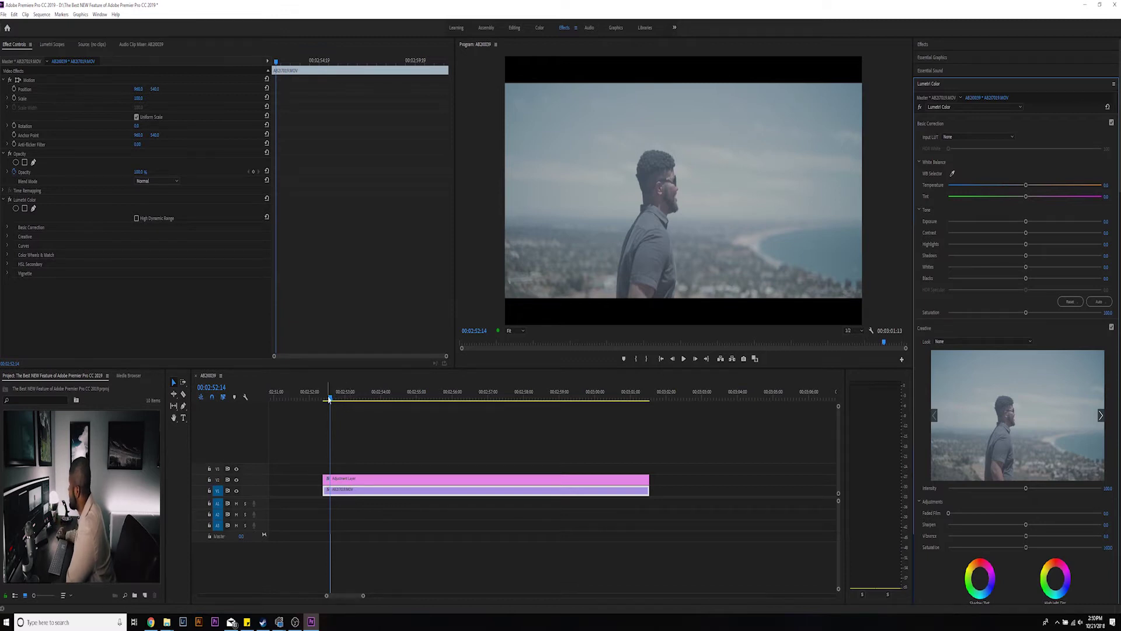
Focus the sequence timeline holding the coastline clip under its Lumetri Color adjustment layer.
left_click(331, 398)
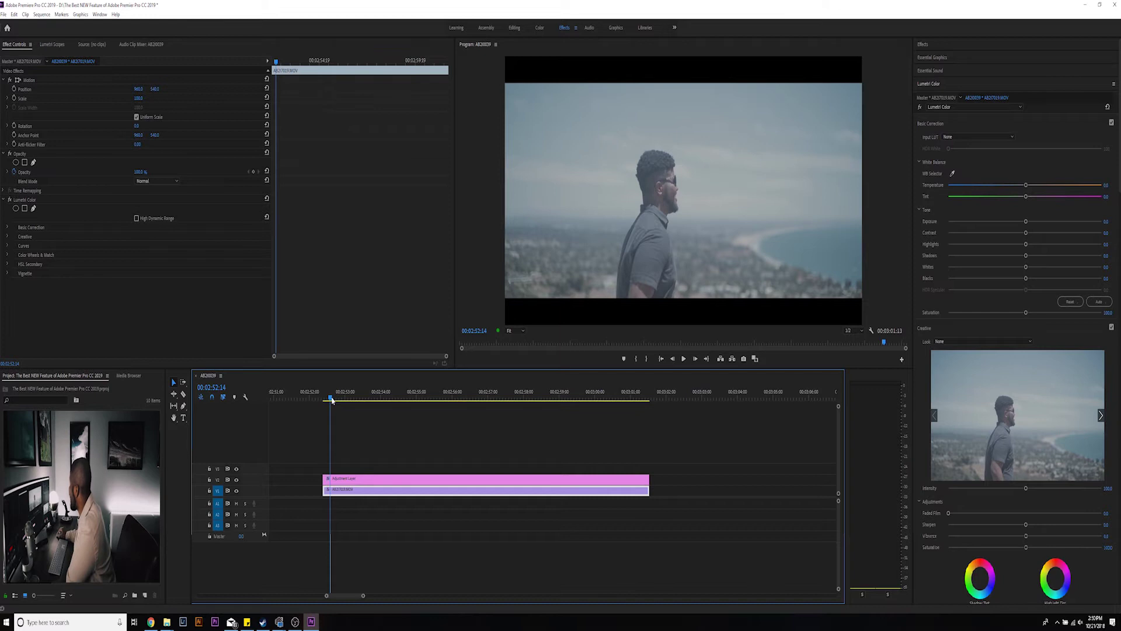
left_click_drag(332, 401, 457, 401)
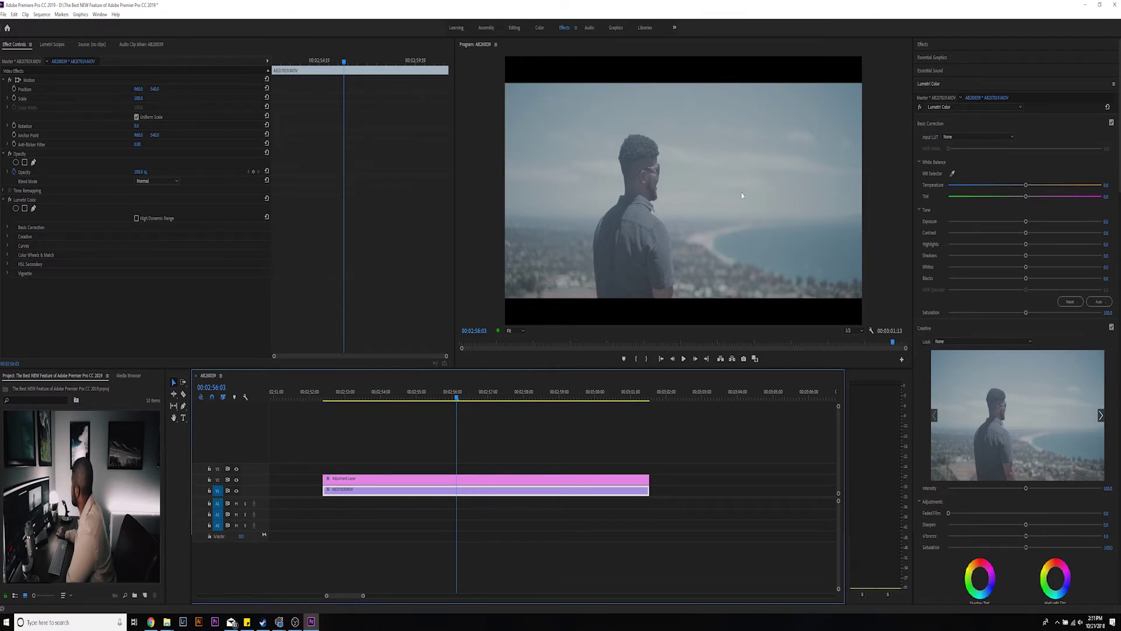
left_click_drag(1033, 186, 1026, 191)
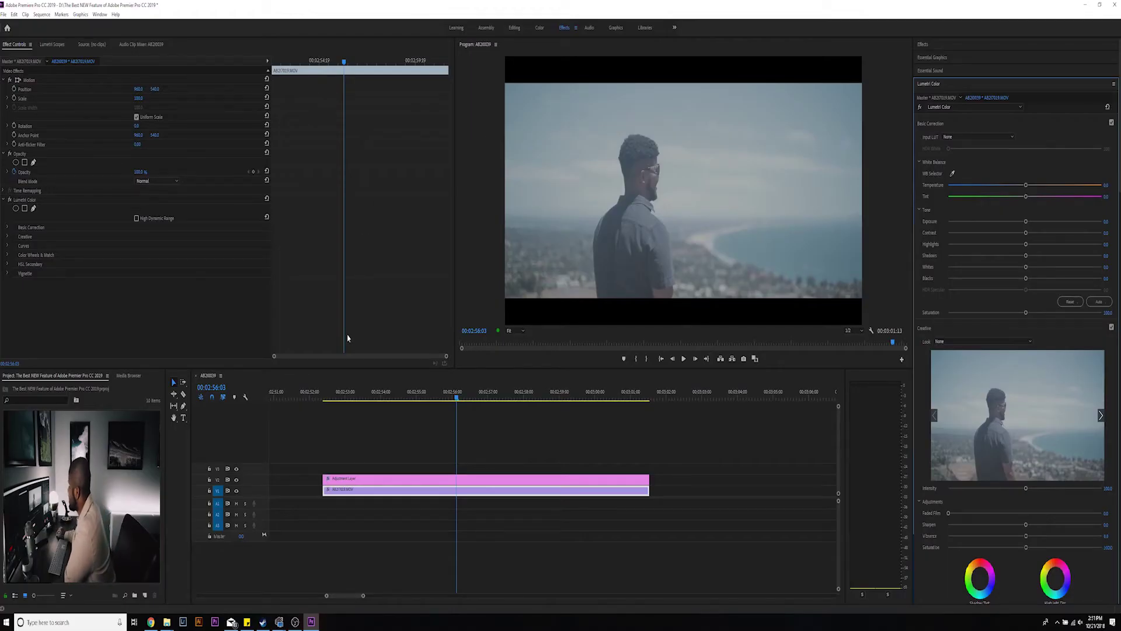
left_click_drag(343, 399, 325, 405)
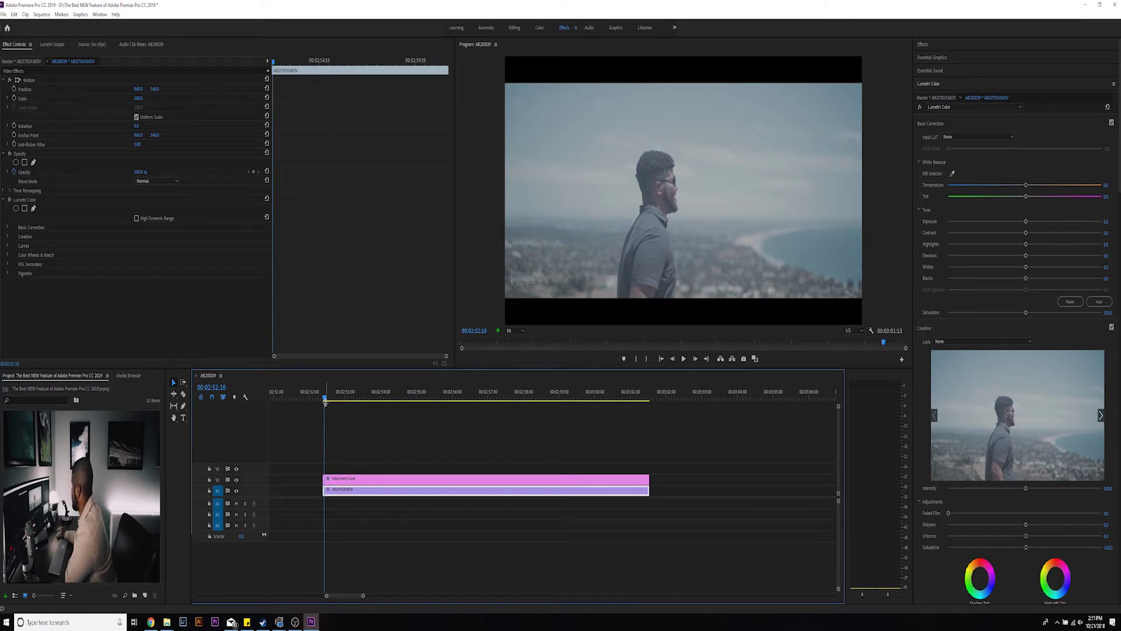
left_click(921, 127)
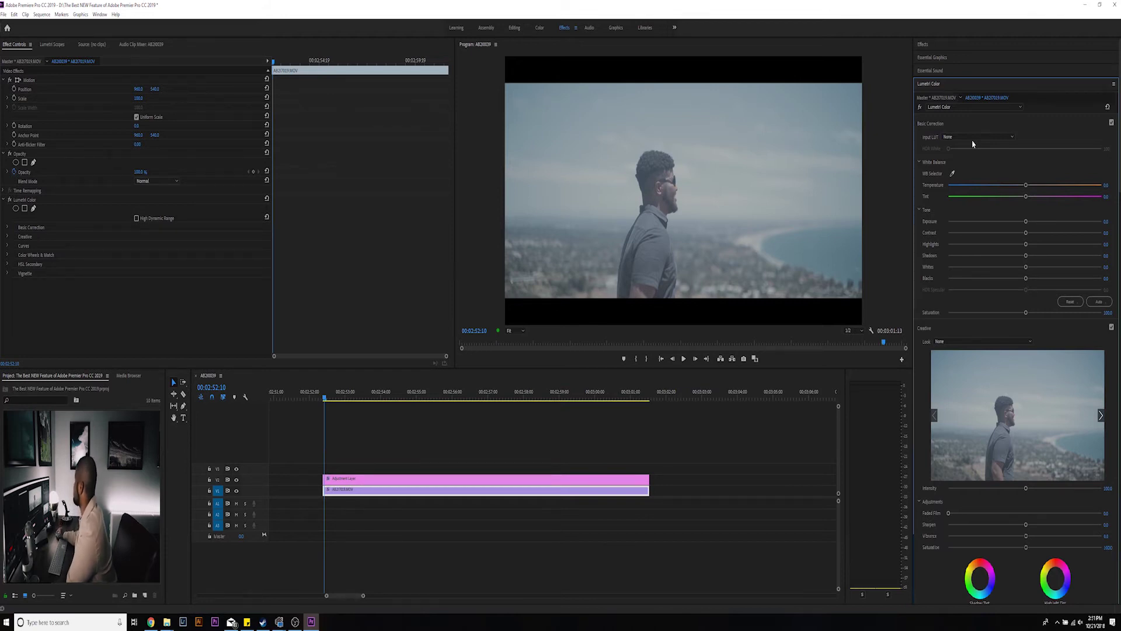
left_click(972, 138)
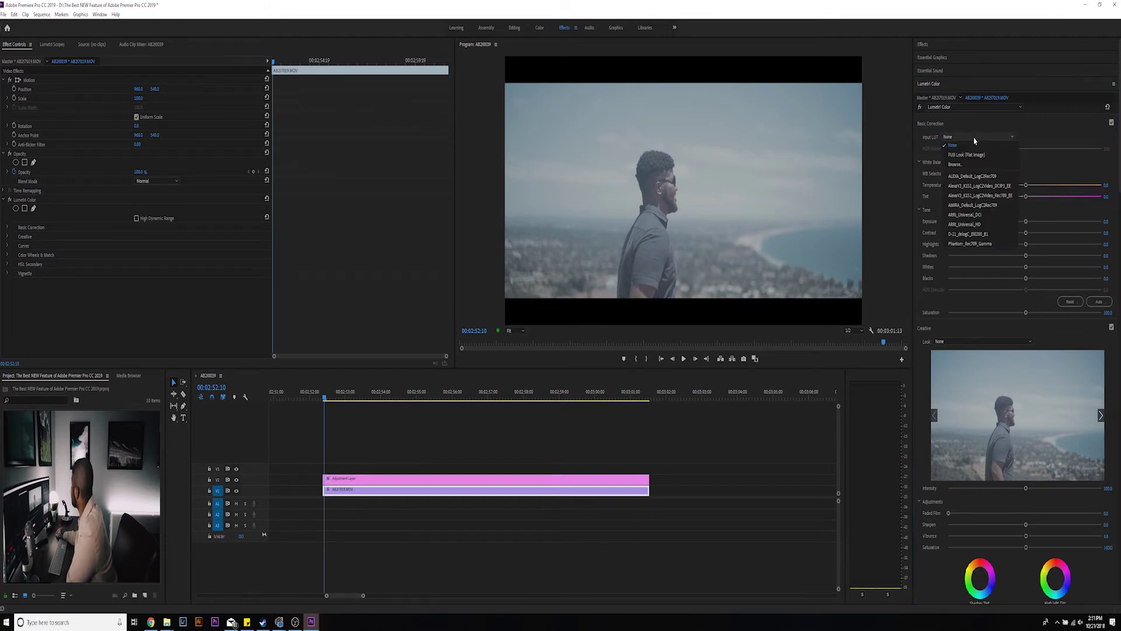
Load FUJI Look (Flat Image).cube as the input LUT and scrub ahead to review it.
left_click(955, 164)
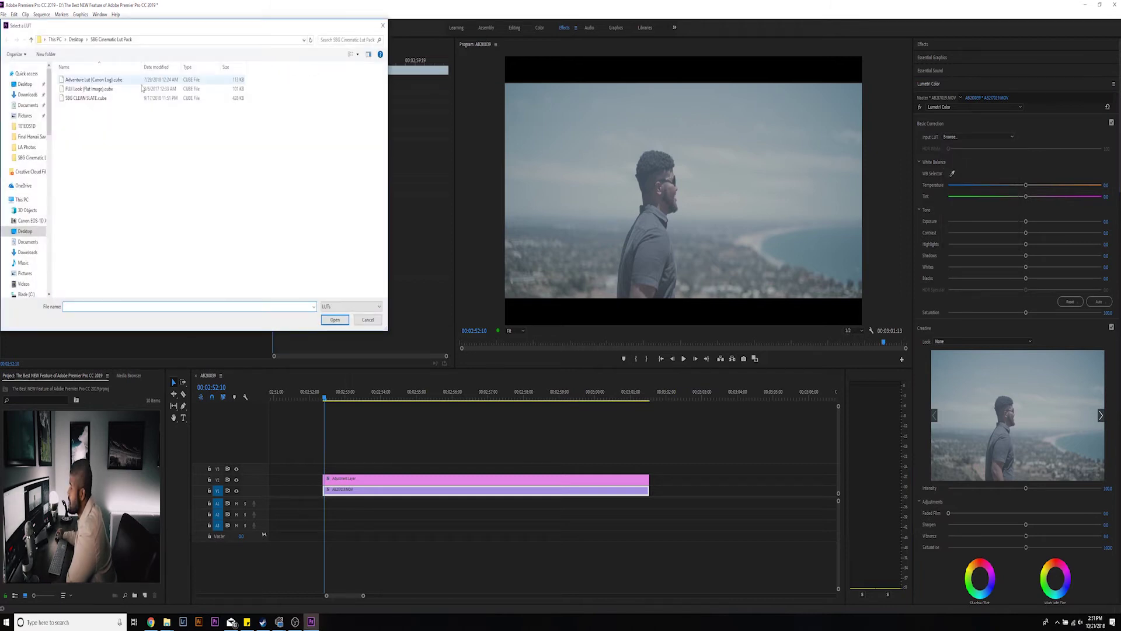
double_click(141, 88)
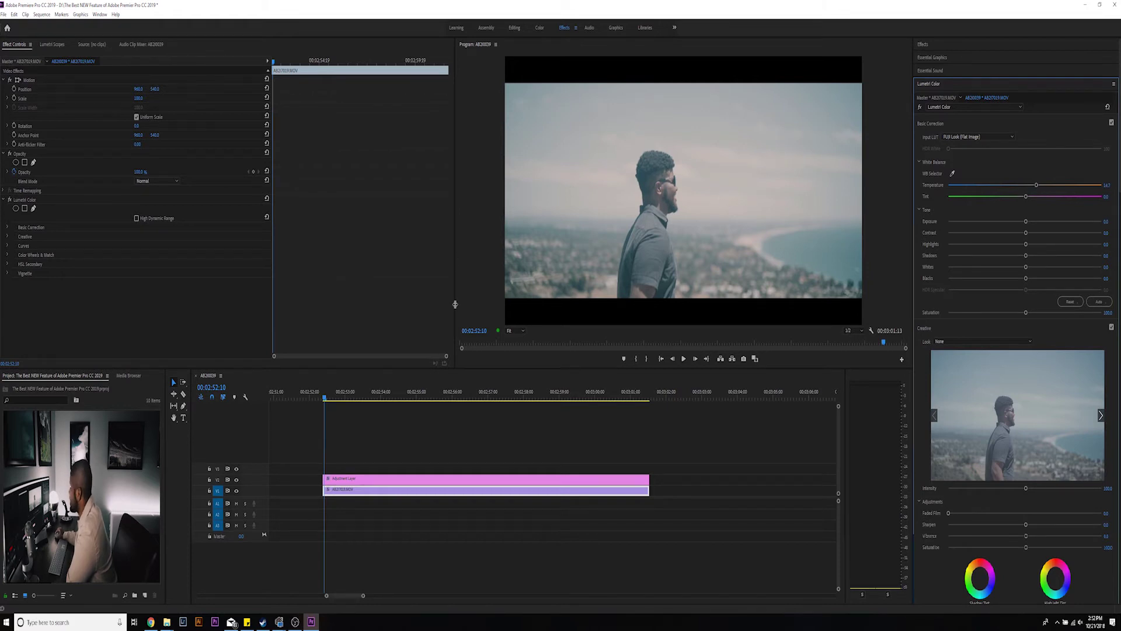
left_click_drag(336, 398, 408, 399)
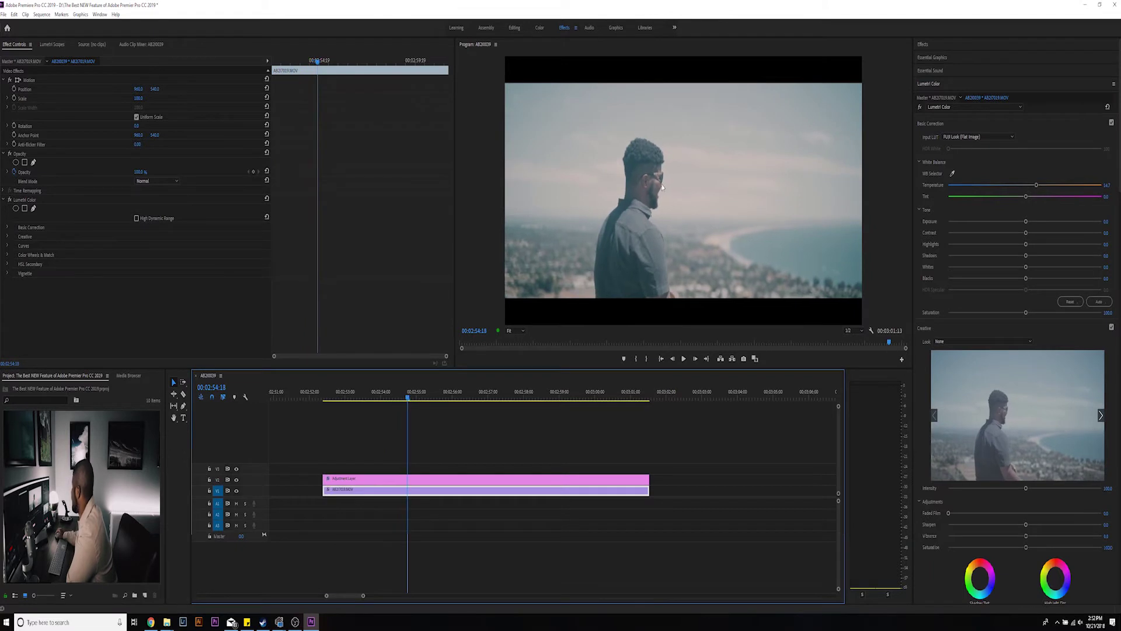
scroll(923, 292, "down", 5)
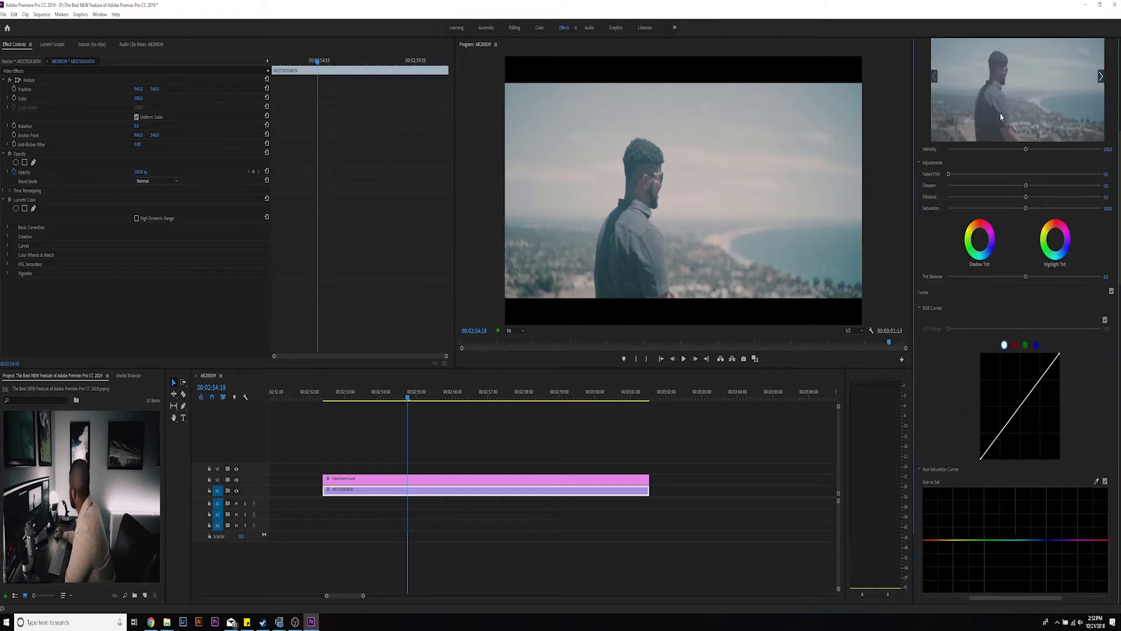
Shape the RGB curve into an S with slightly lifted blacks, then anchor the first Hue vs Sat point.
scroll(1014, 253, "down", 3)
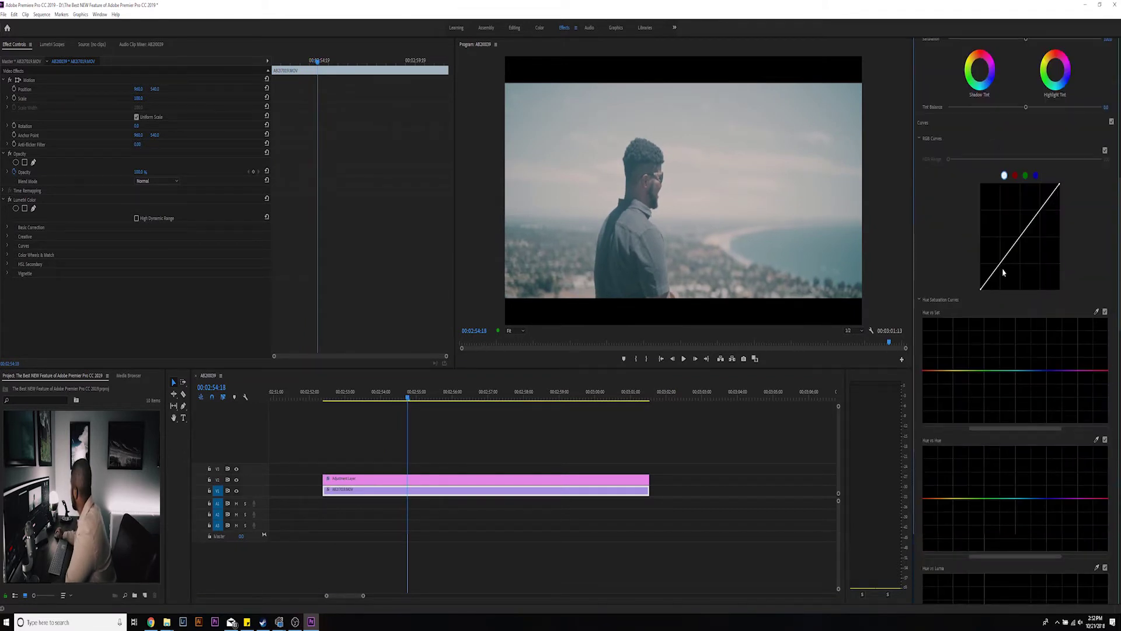
left_click_drag(1001, 269, 1001, 283)
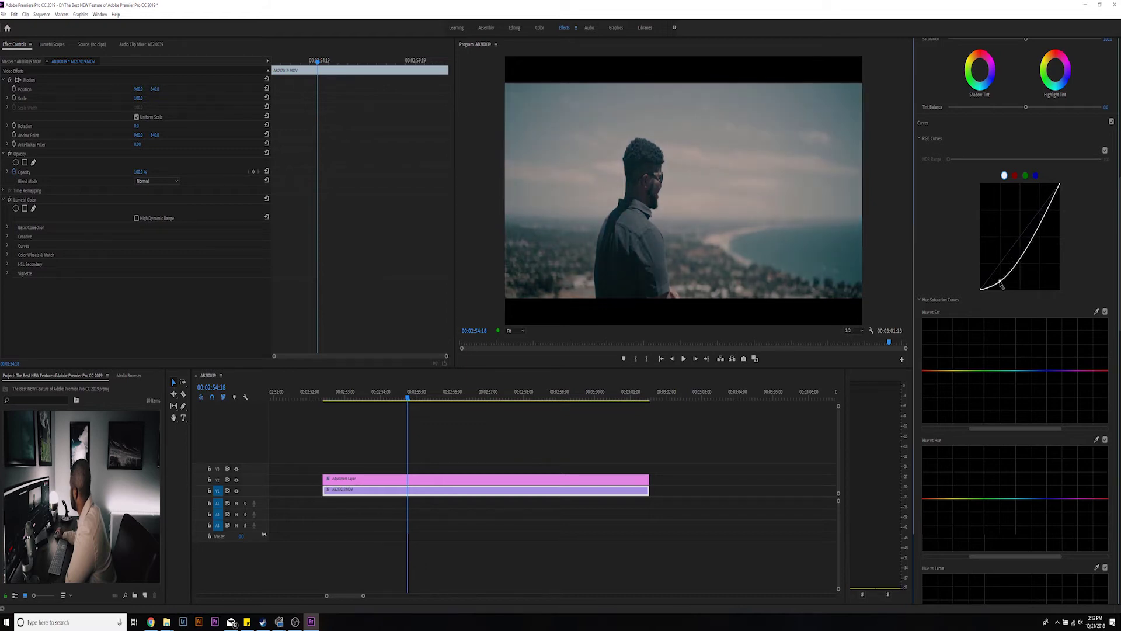
left_click_drag(1000, 283, 1001, 285)
left_click_drag(1043, 228, 1043, 208)
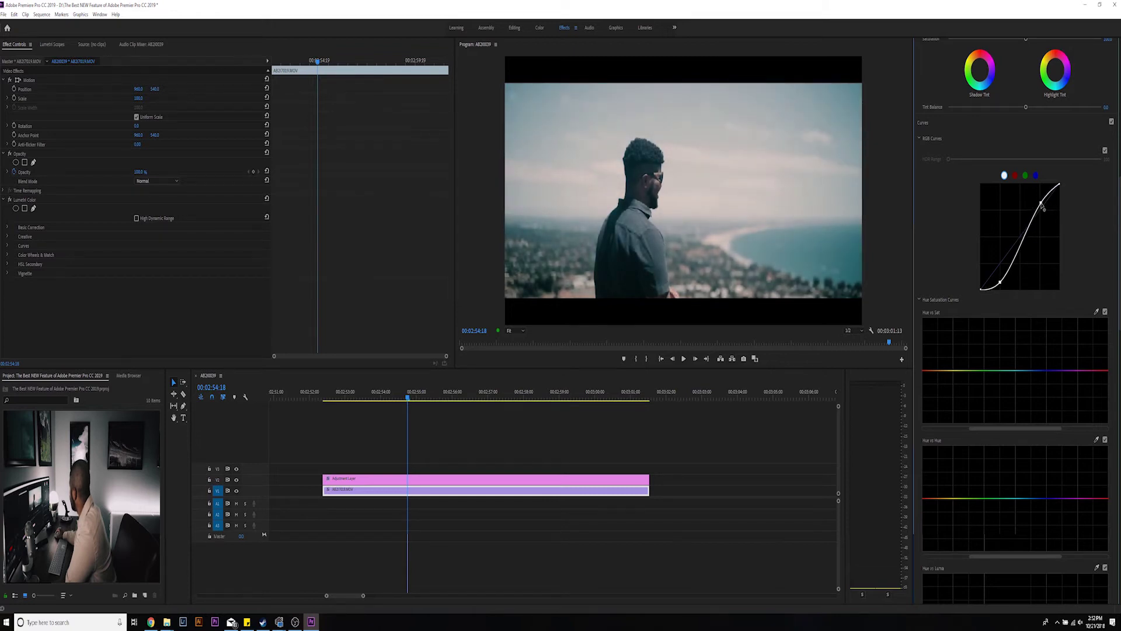
left_click_drag(981, 289, 981, 285)
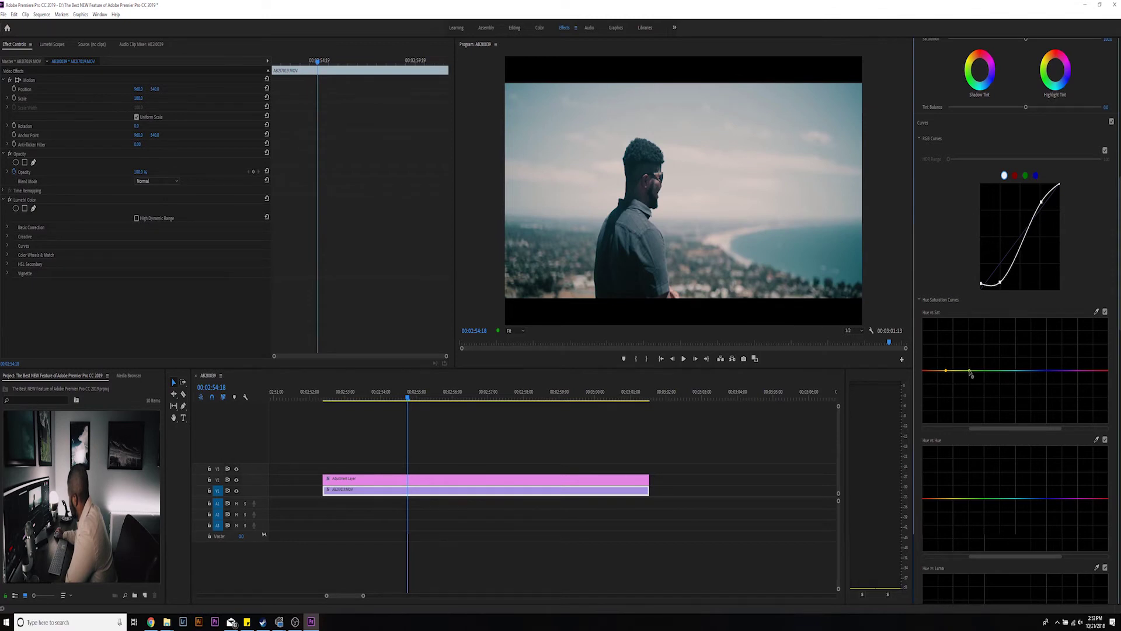
left_click(970, 371)
Pin the Hue vs Sat line with anchor points through to the blue hues.
left_click(986, 371)
left_click(1001, 371)
left_click(1015, 371)
left_click(1030, 371)
Raise saturation of the red-magenta and orange hues on the Hue vs Sat curve.
left_click_drag(1105, 372, 1109, 332)
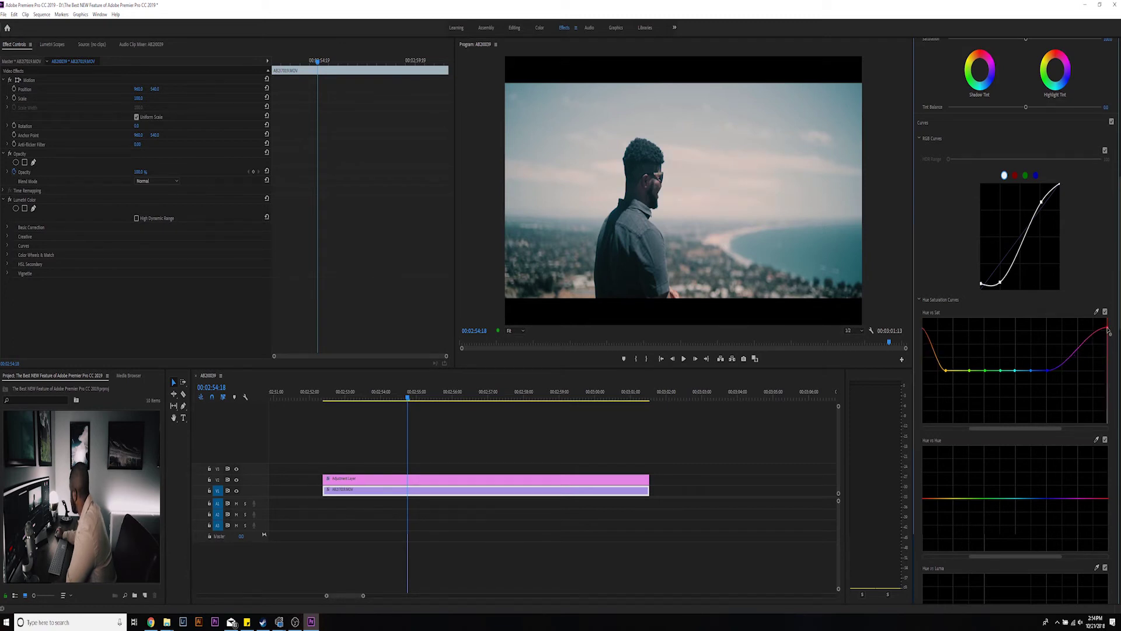
left_click_drag(1109, 332, 1105, 327)
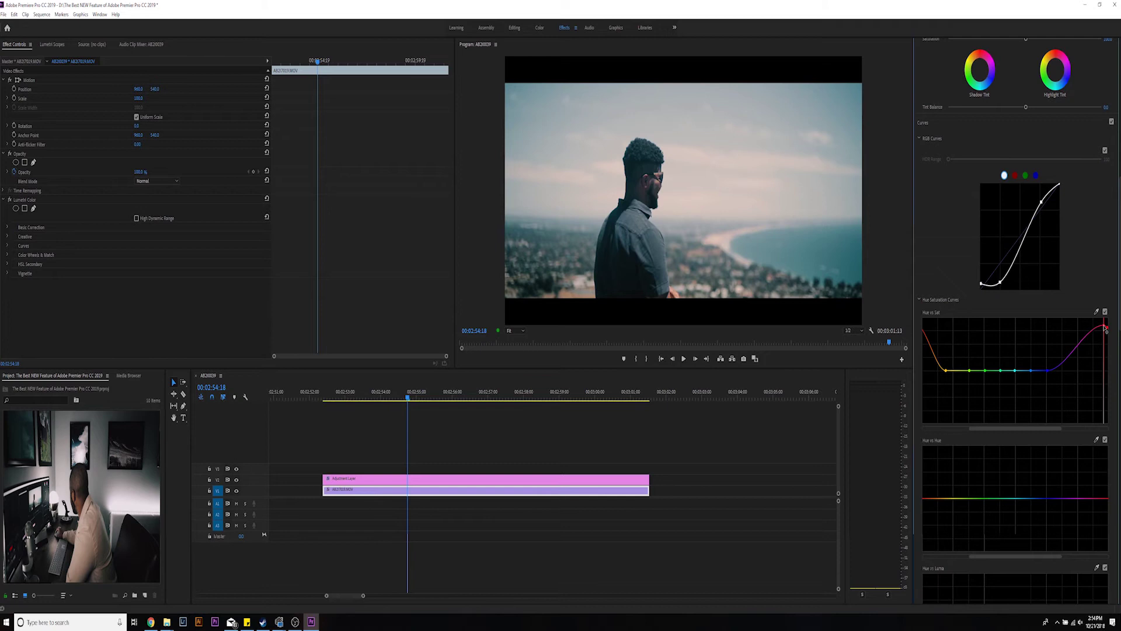
left_click_drag(1106, 327, 1106, 327)
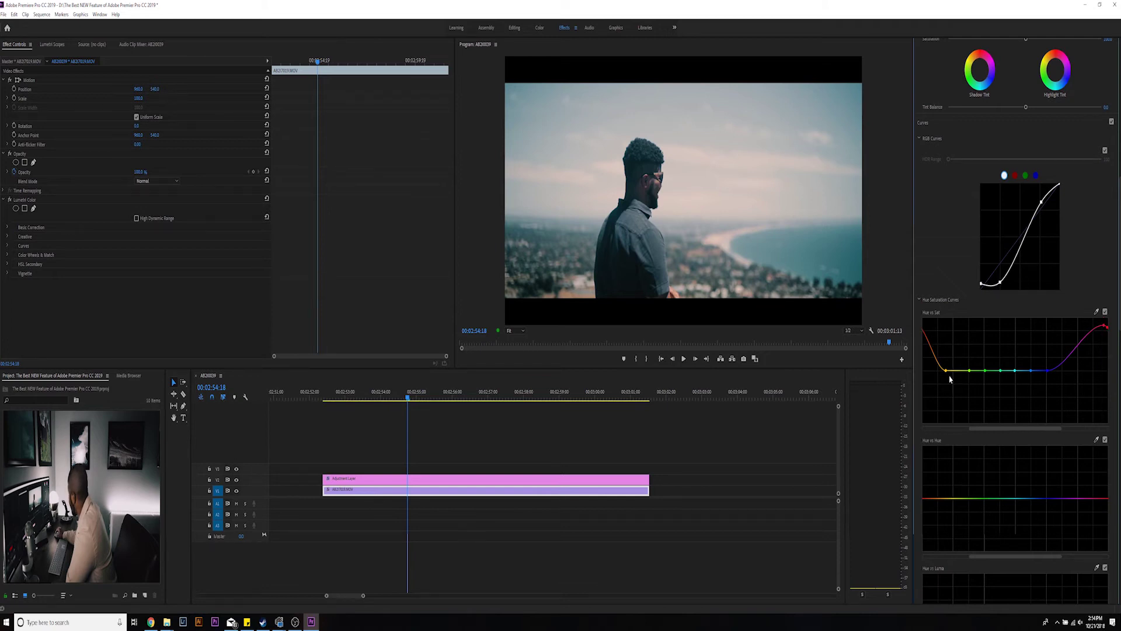
left_click_drag(946, 370, 947, 348)
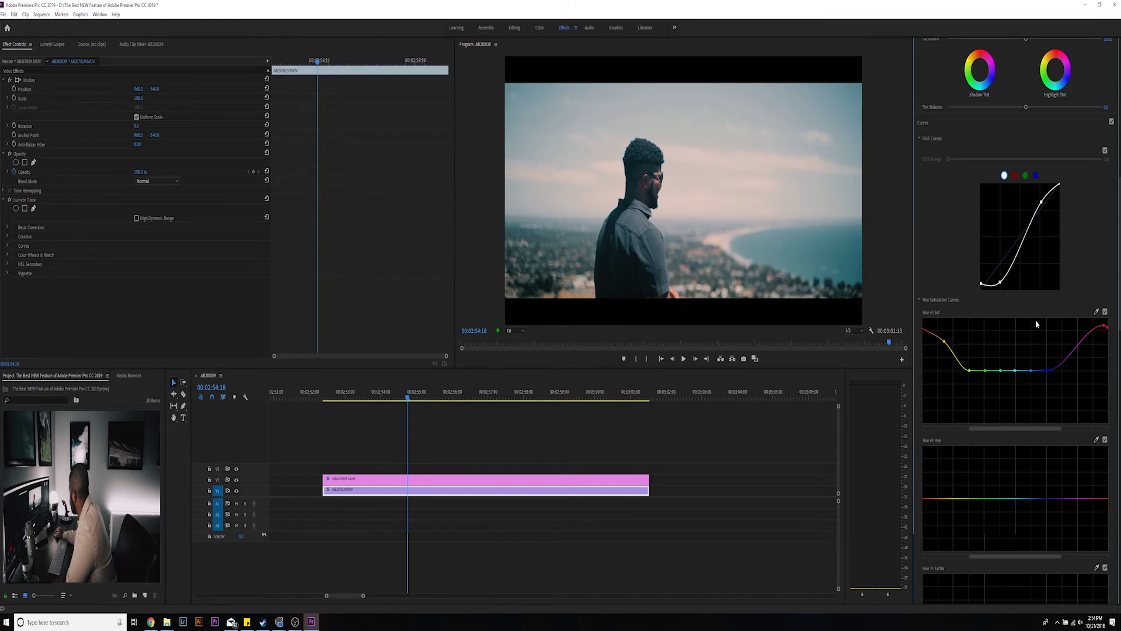
Compare the grade with Hue vs Sat off and on, then save the project.
left_click(1105, 311)
left_click(1104, 312)
key("ctrl+s")
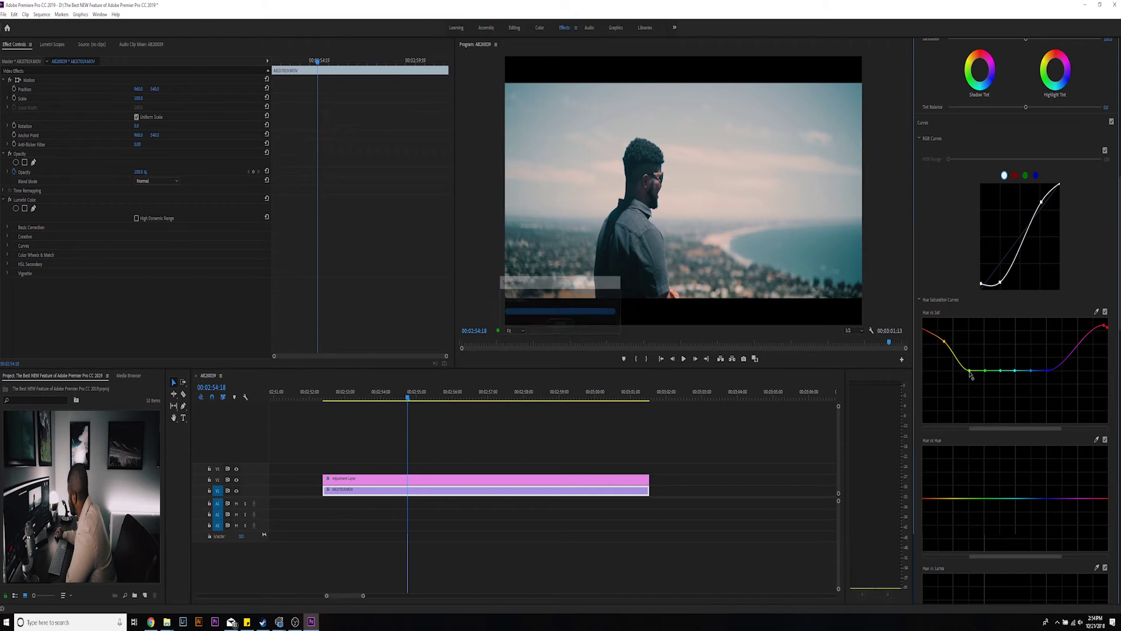
Raise the Hue vs Sat points across the yellow and green hues.
left_click_drag(971, 375, 971, 334)
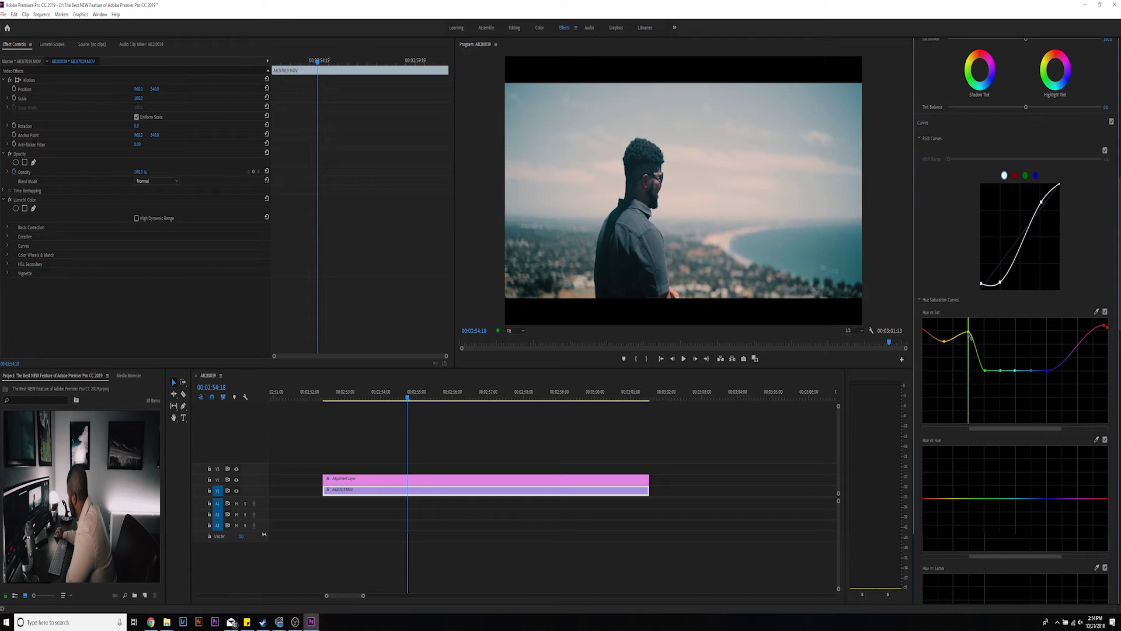
left_click(986, 370)
left_click_drag(987, 371, 987, 331)
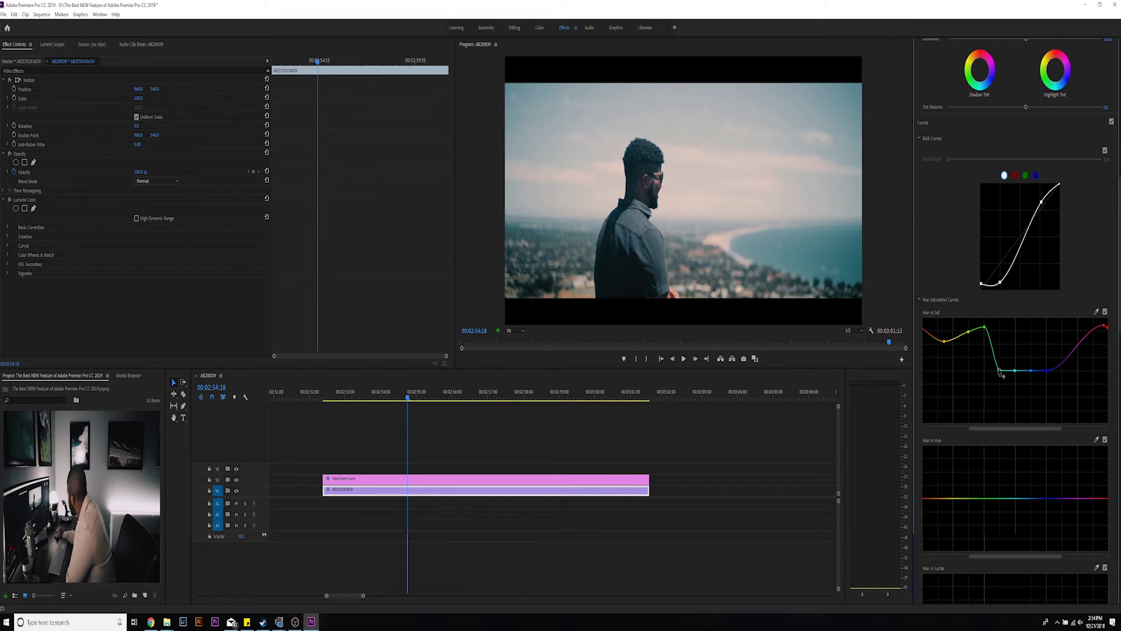
left_click_drag(1002, 374, 1002, 360)
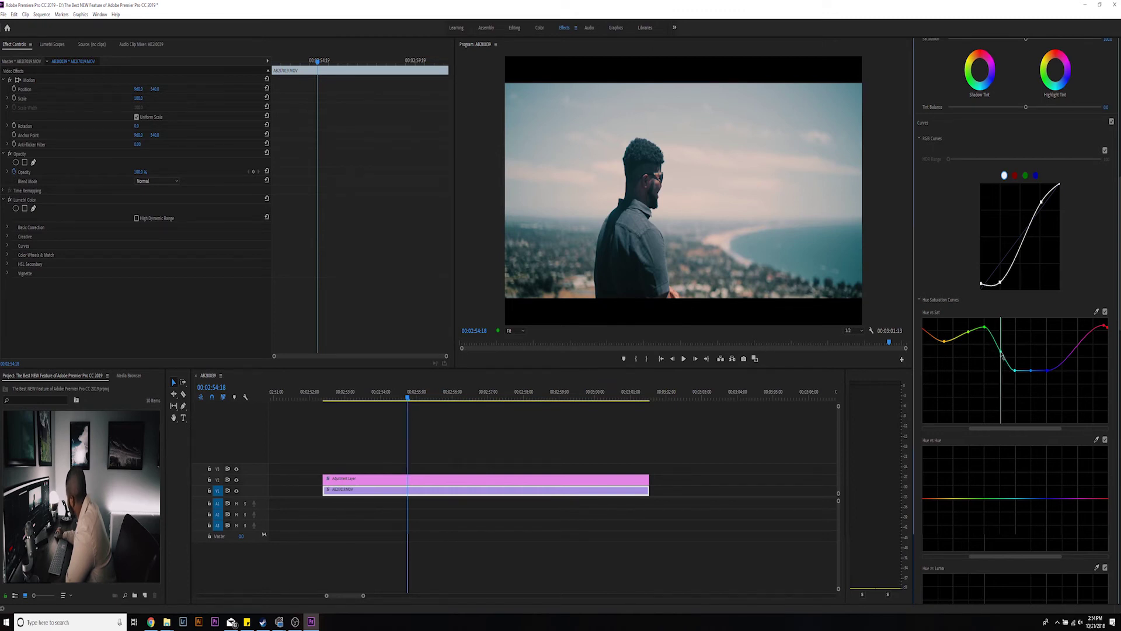
left_click_drag(1002, 357, 1003, 350)
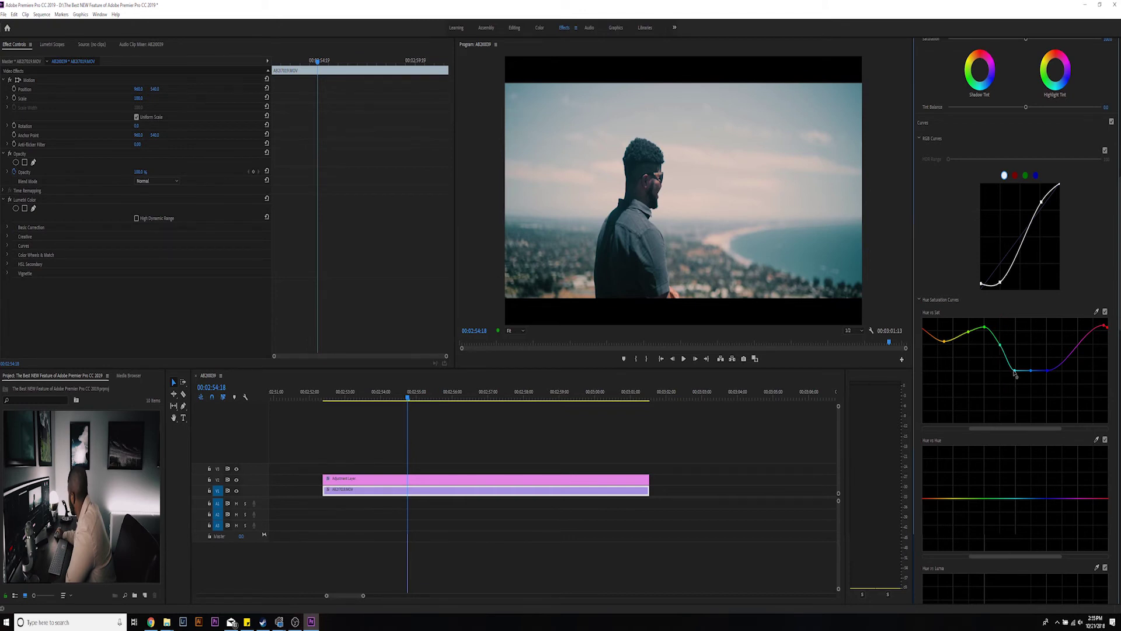
left_click_drag(1015, 371, 1018, 353)
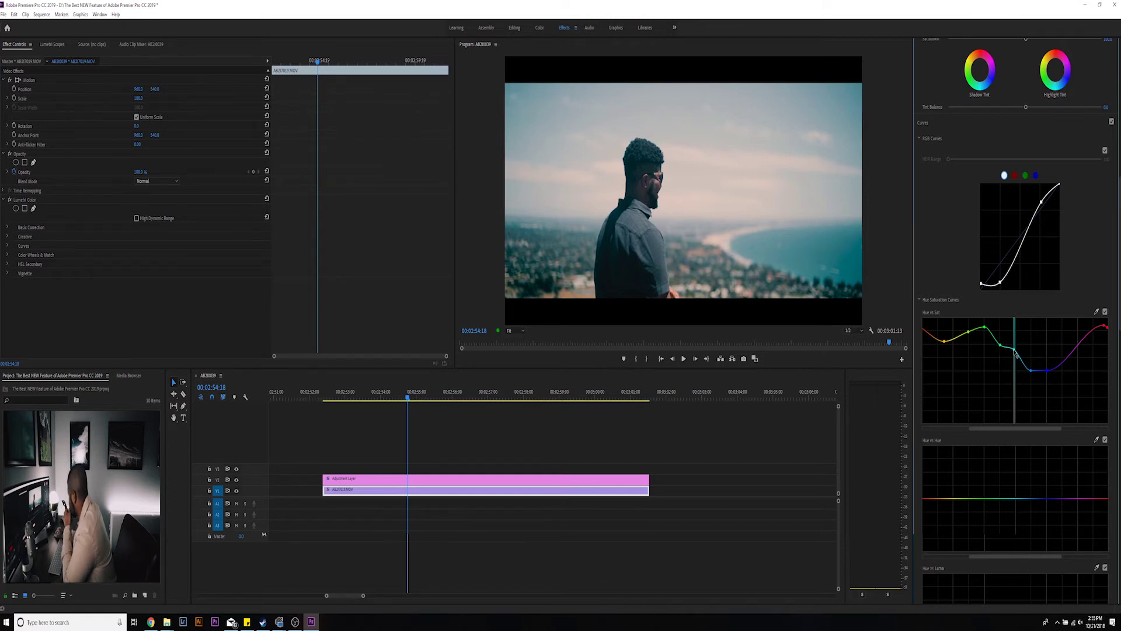
left_click_drag(1017, 355, 1018, 348)
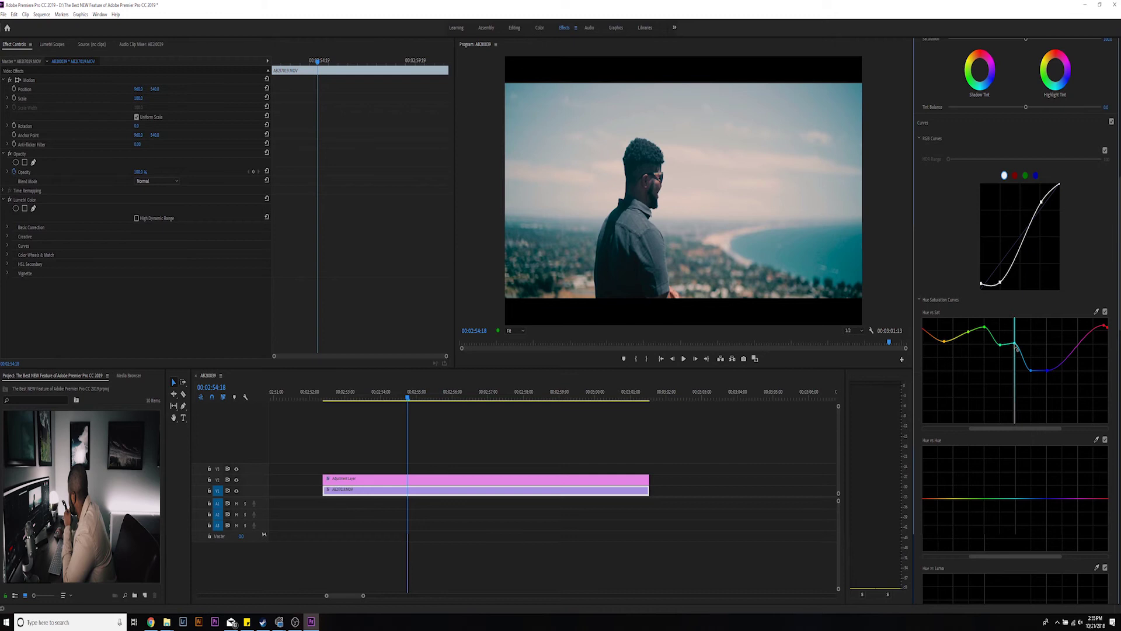
Pull the blue-cyan low point down to desaturate those hues and compare the result.
left_click(1031, 372)
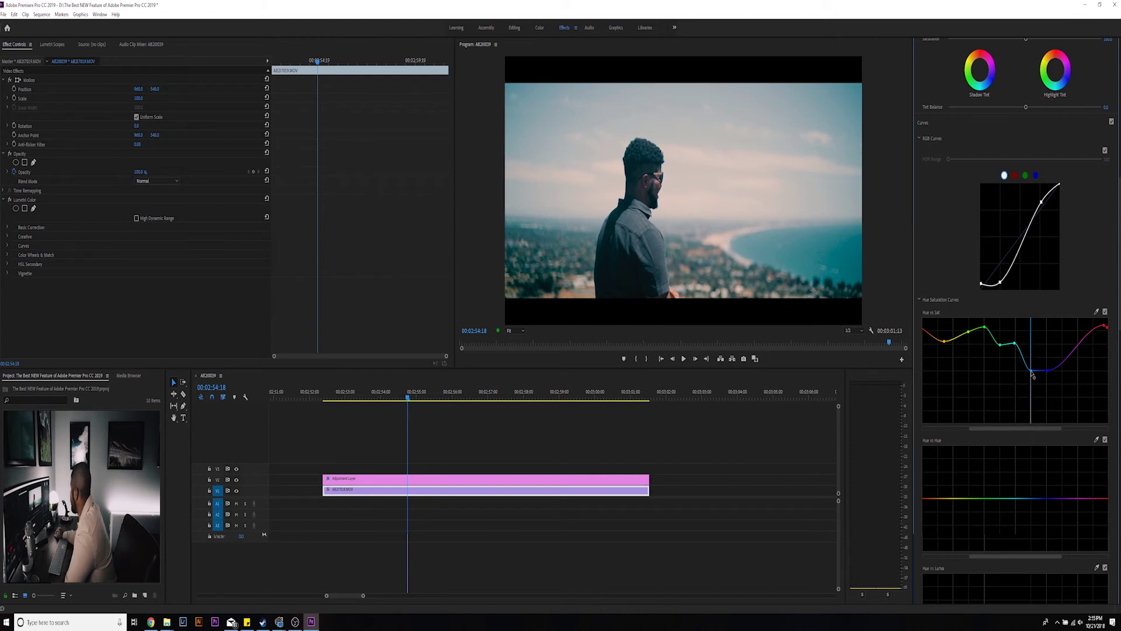
left_click_drag(1033, 375, 1033, 401)
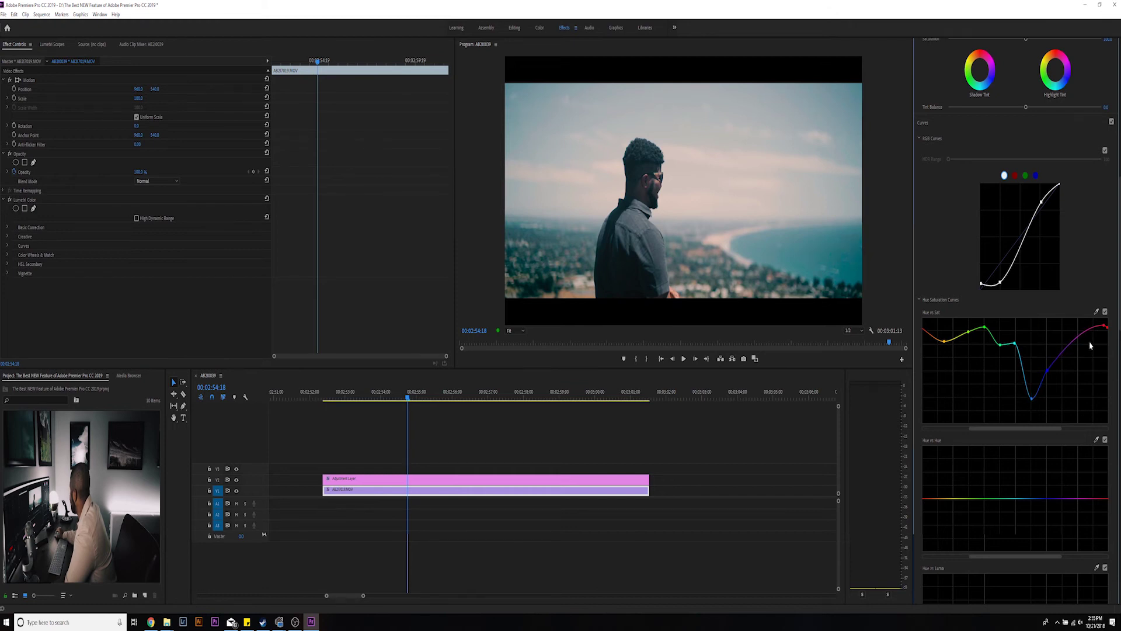
left_click(1104, 312)
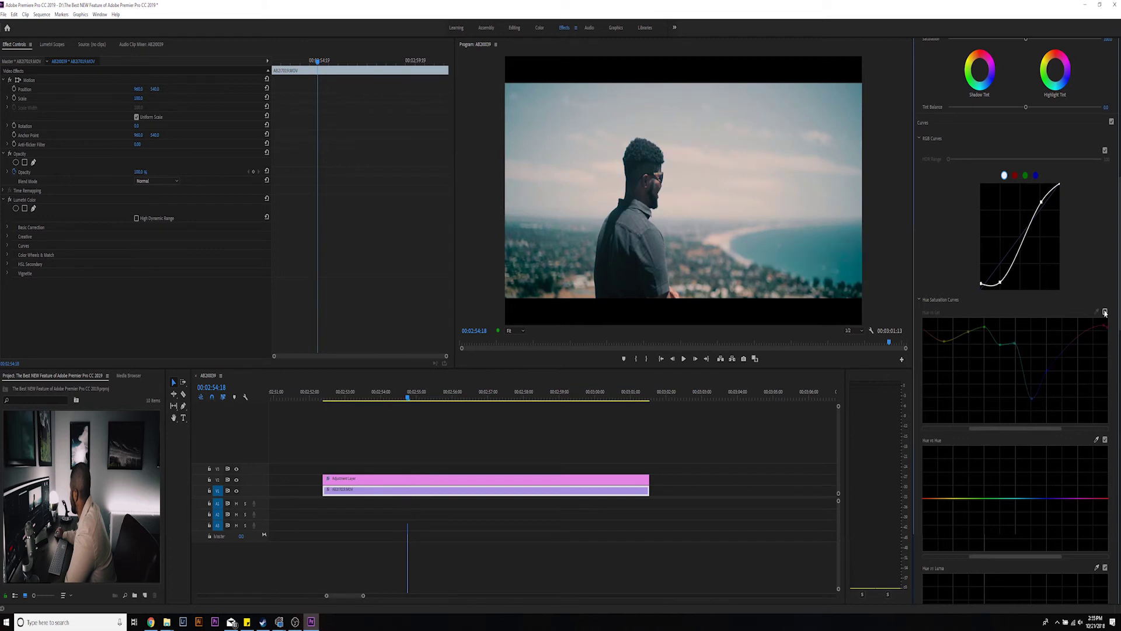
Raise the blue point on the Hue vs Sat curve, comparing the curve off and on before and after.
left_click(1105, 313)
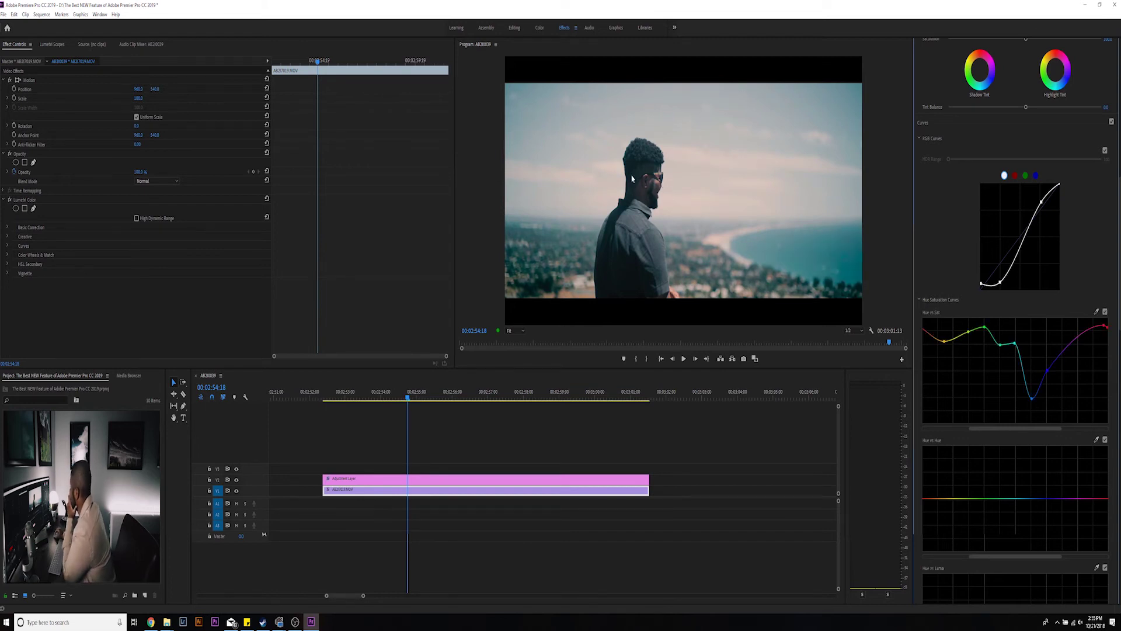
left_click(1105, 313)
left_click(1105, 313)
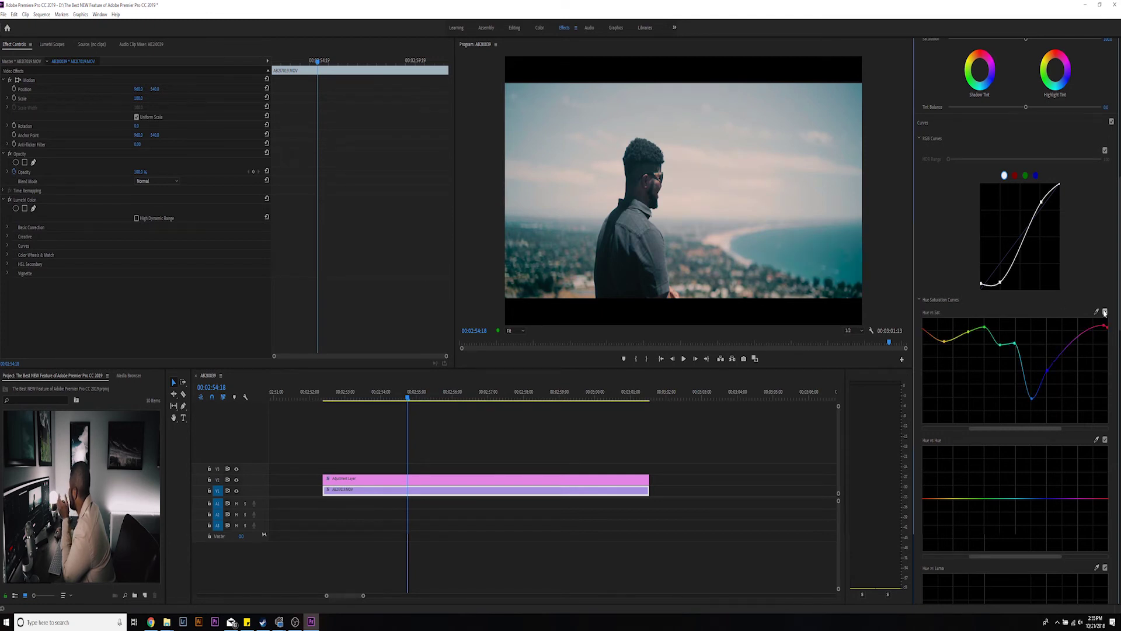
left_click(1105, 313)
left_click(1105, 313)
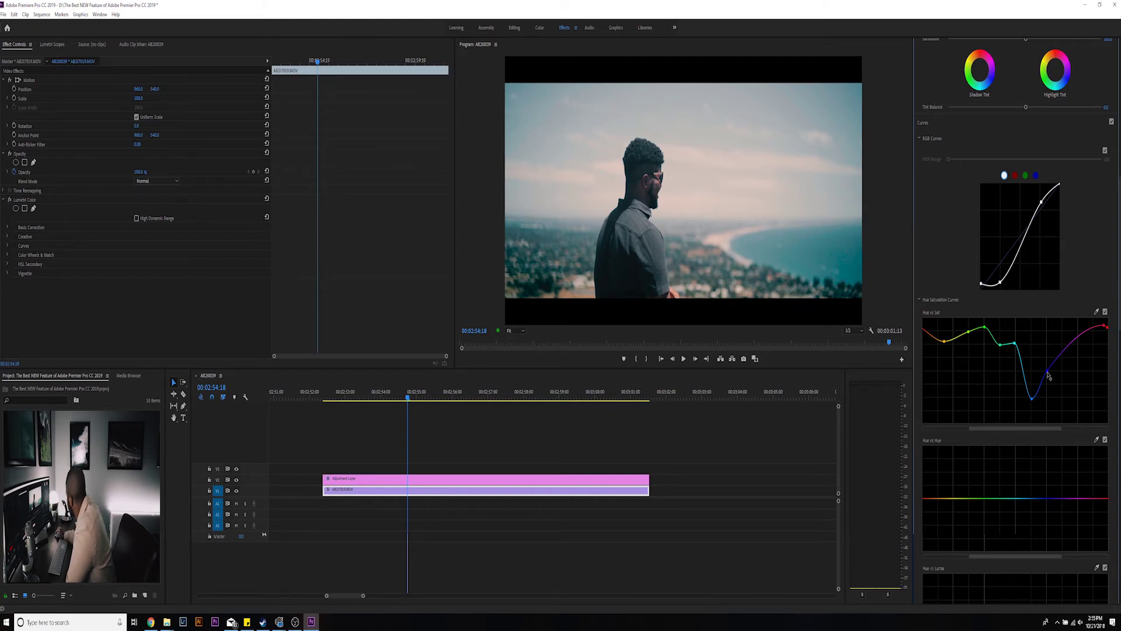
left_click_drag(1048, 373, 1050, 359)
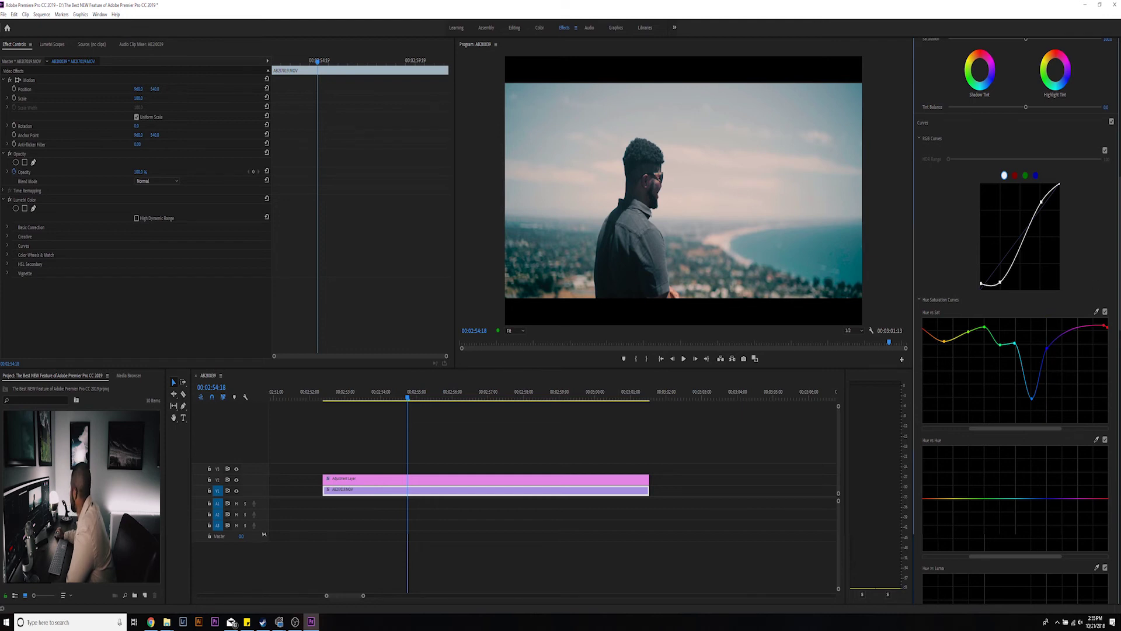
left_click(1105, 312)
left_click(1106, 312)
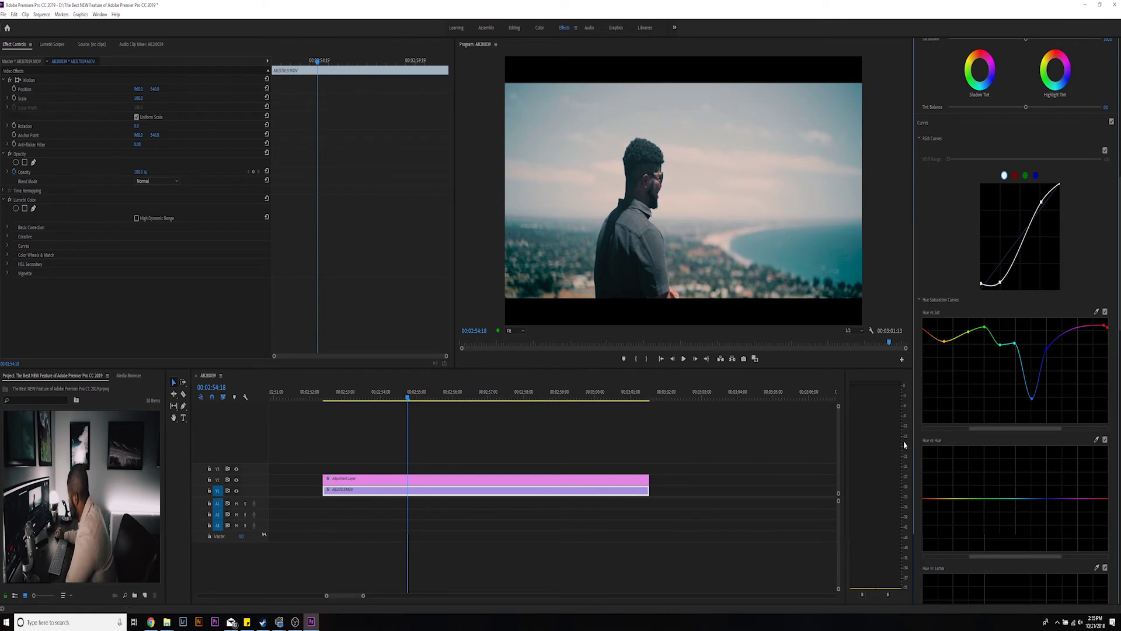
Add eleven evenly spaced anchor points along the Hue vs Hue line.
scroll(959, 480, "down", 3)
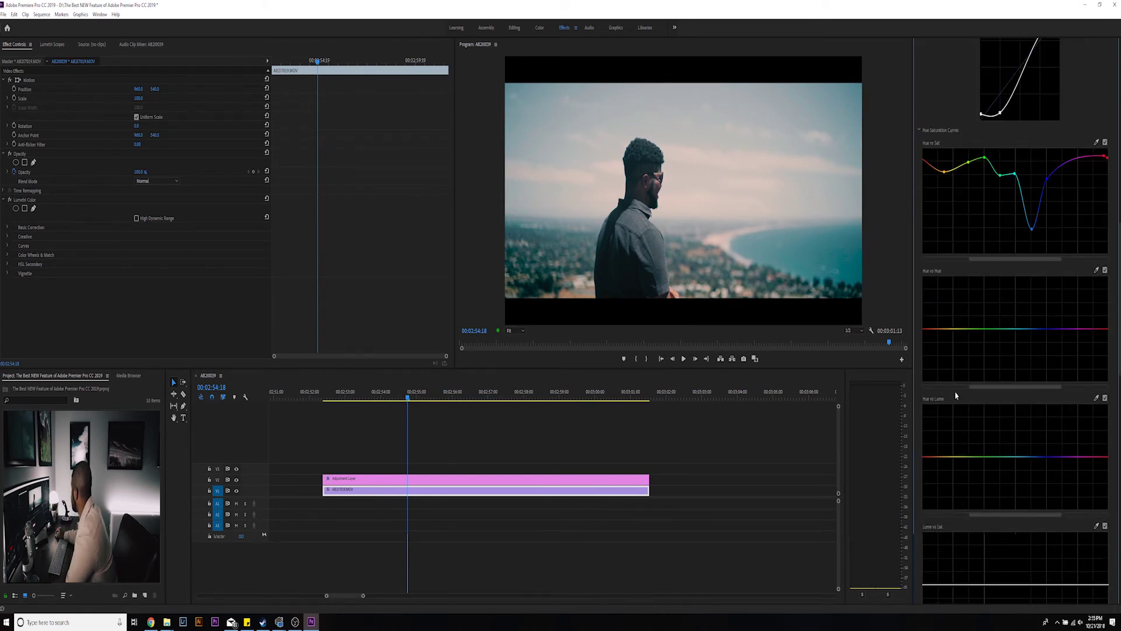
left_click(937, 329)
left_click(954, 330)
left_click(969, 329)
left_click(985, 330)
left_click(1001, 330)
left_click(1015, 329)
left_click(1032, 330)
left_click(1048, 329)
left_click(1061, 330)
left_click(1077, 330)
left_click(1093, 330)
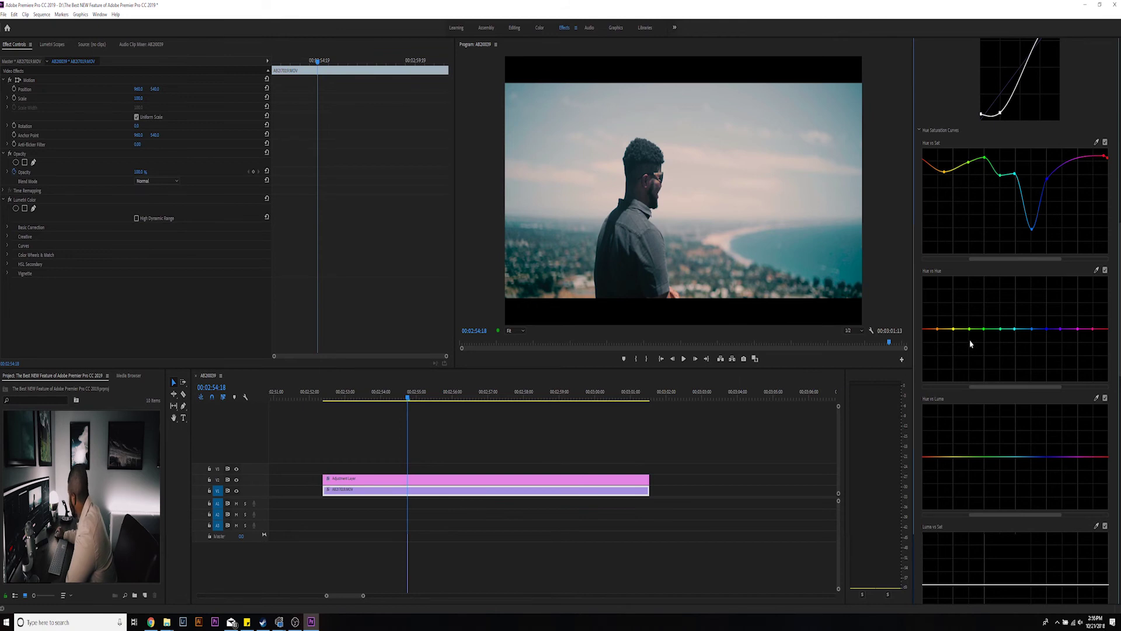
Pull down Hue vs Hue points near the red-orange and magenta ends to shift those hues.
left_click_drag(937, 330, 940, 330)
left_click(954, 329)
left_click_drag(955, 334, 957, 340)
left_click_drag(955, 342, 956, 344)
left_click_drag(956, 345, 957, 344)
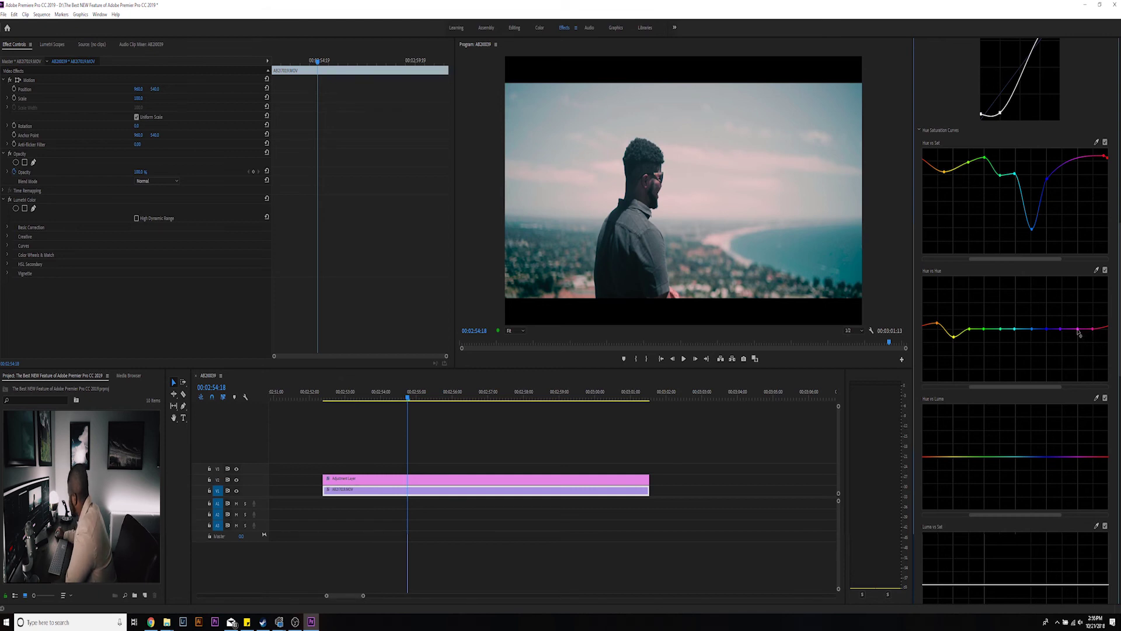
left_click_drag(1078, 332, 1095, 347)
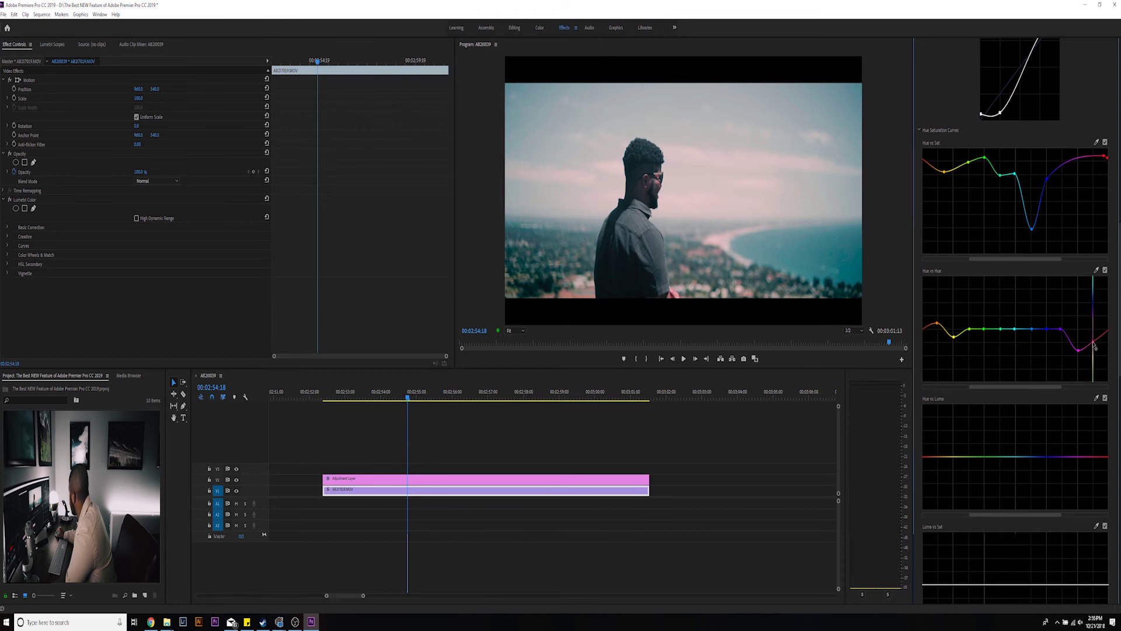
left_click_drag(1095, 346, 1094, 343)
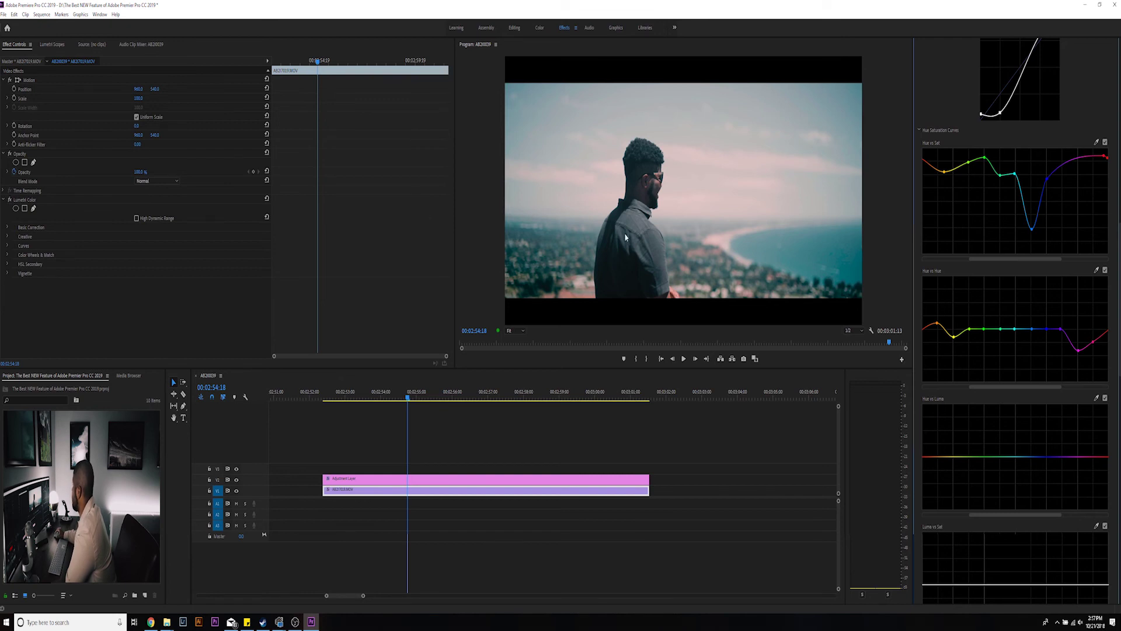
scroll(1064, 202, "up", 15)
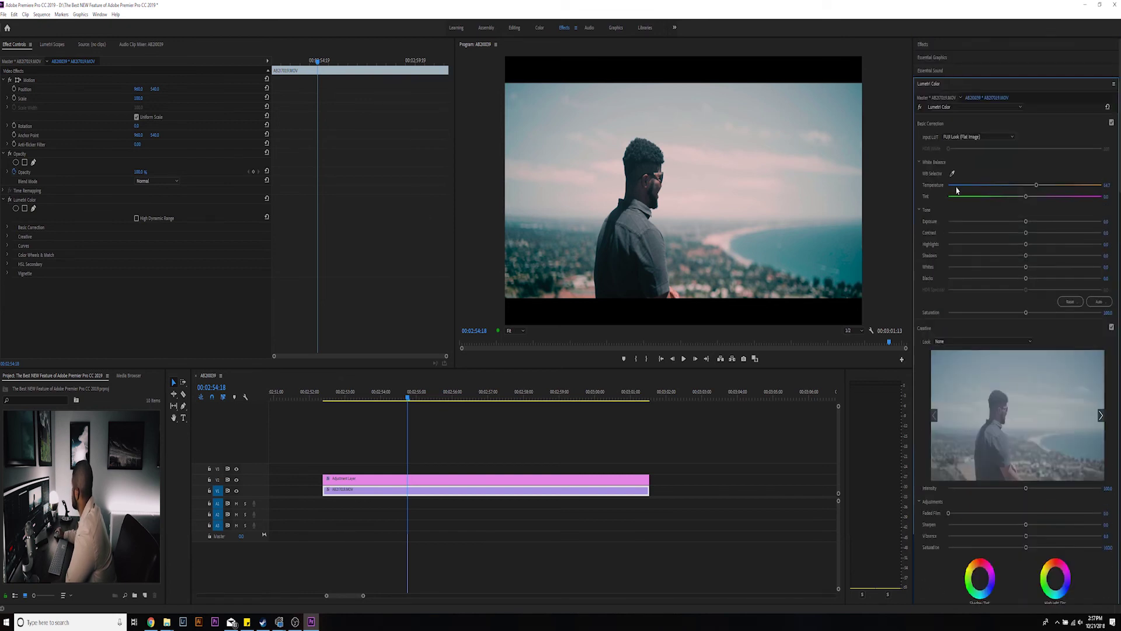
Compare the grade off and on, nudge the Shadows wheel slightly, and scrub to a later frame.
left_click(920, 108)
left_click(920, 107)
scroll(937, 211, "down", 15)
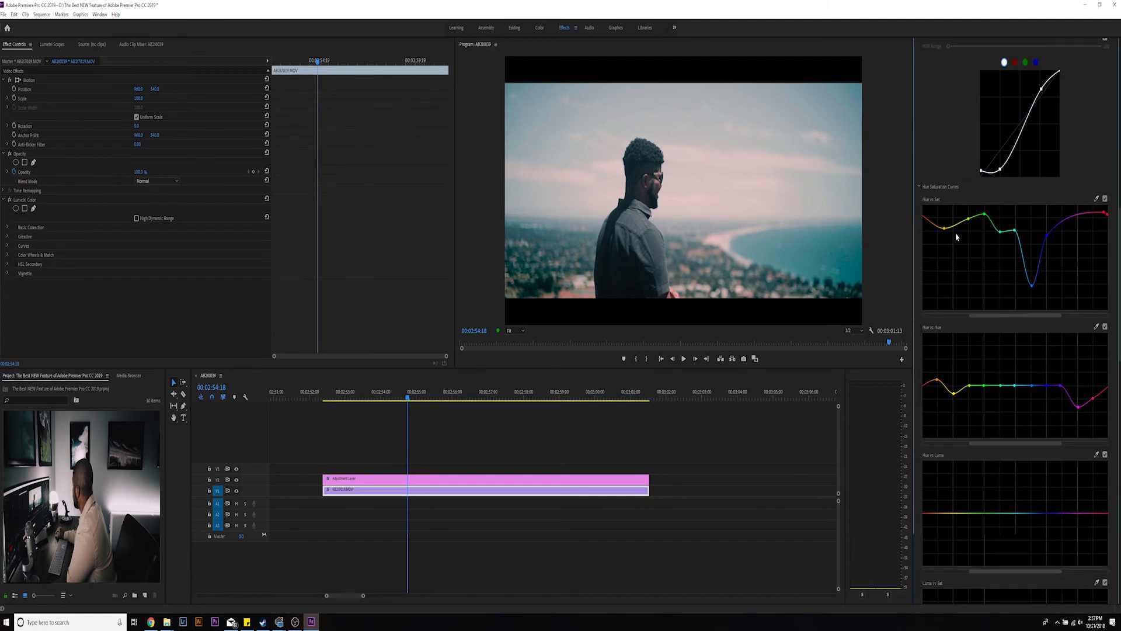
scroll(956, 237, "down", 10)
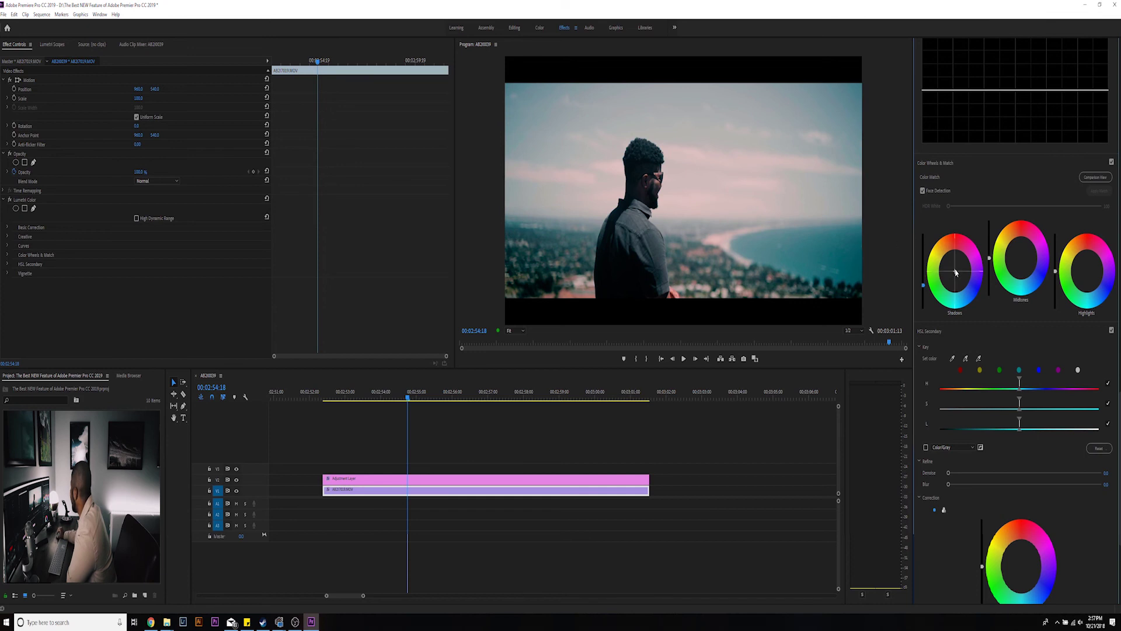
left_click_drag(955, 271, 955, 268)
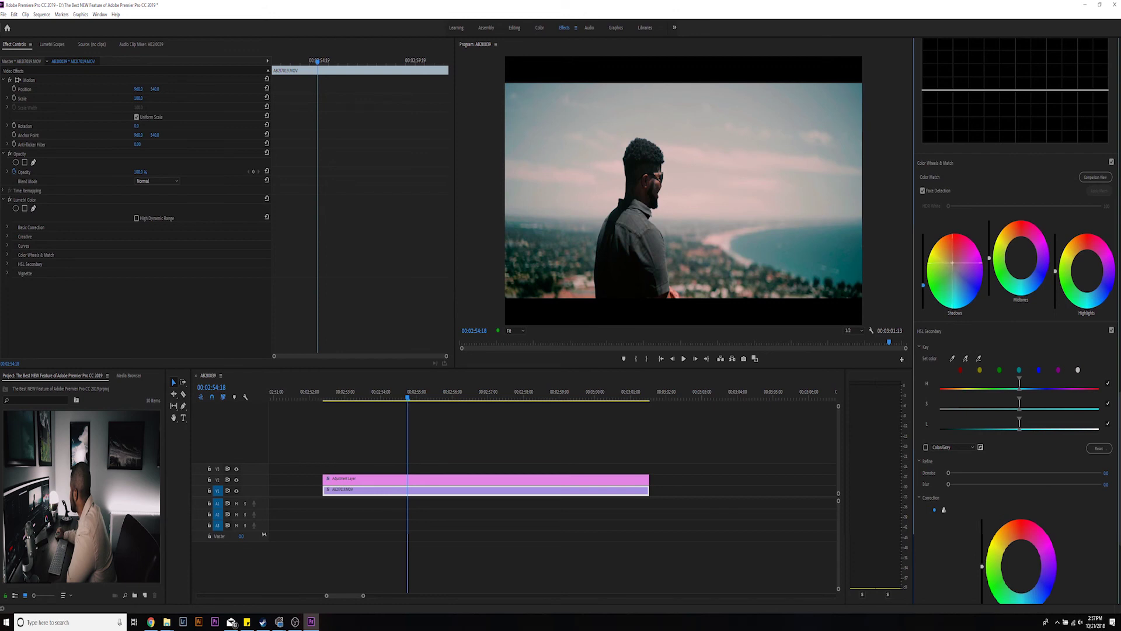
left_click_drag(408, 397, 368, 416)
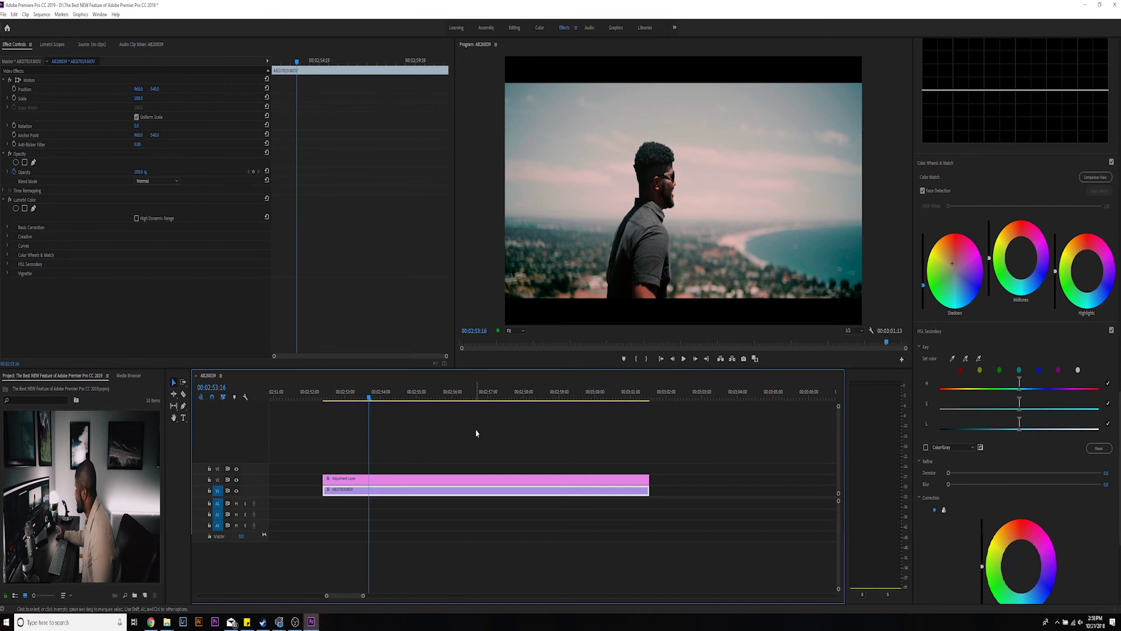
Step back a frame and select the right end of the Hue vs Hue curve.
scroll(938, 200, "up", 5)
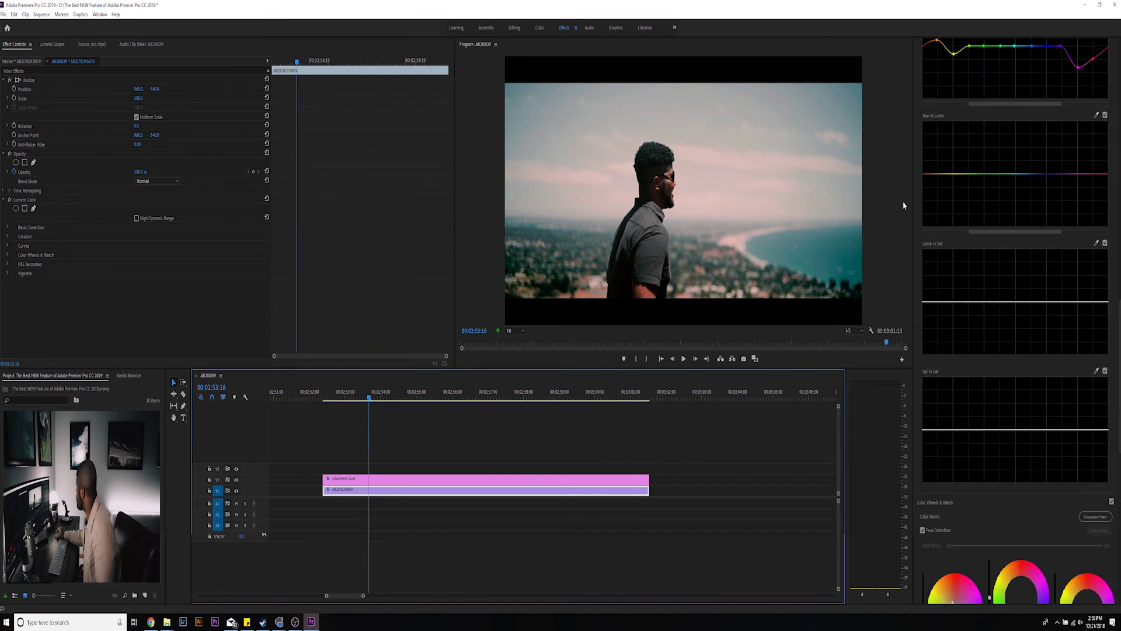
key("Left")
key("Left")
scroll(1066, 201, "up", 3)
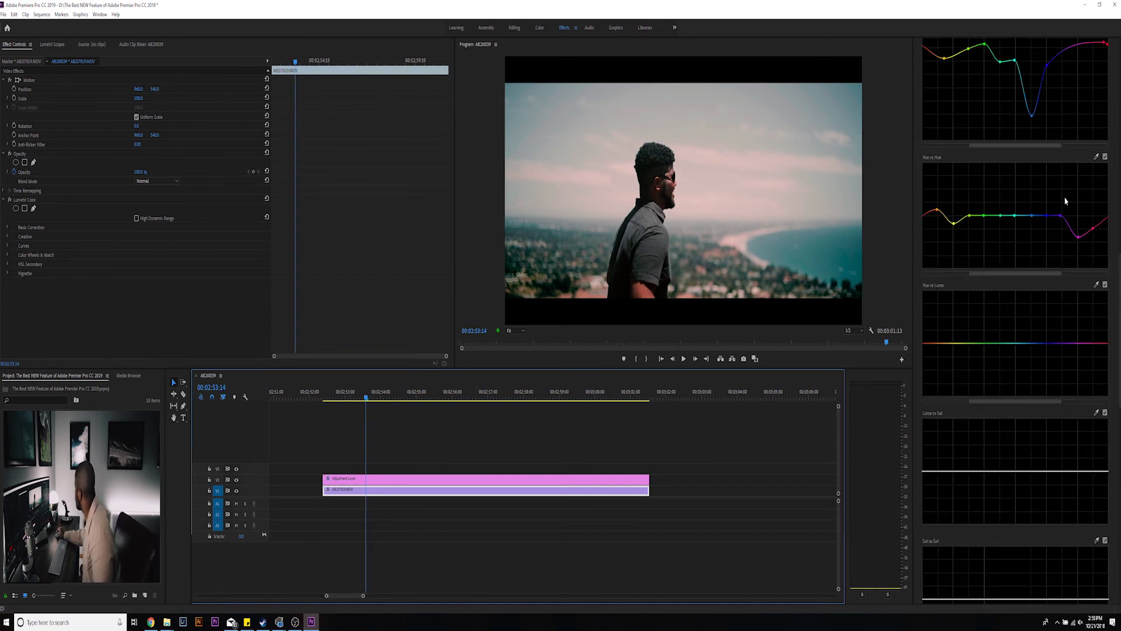
left_click(1110, 222)
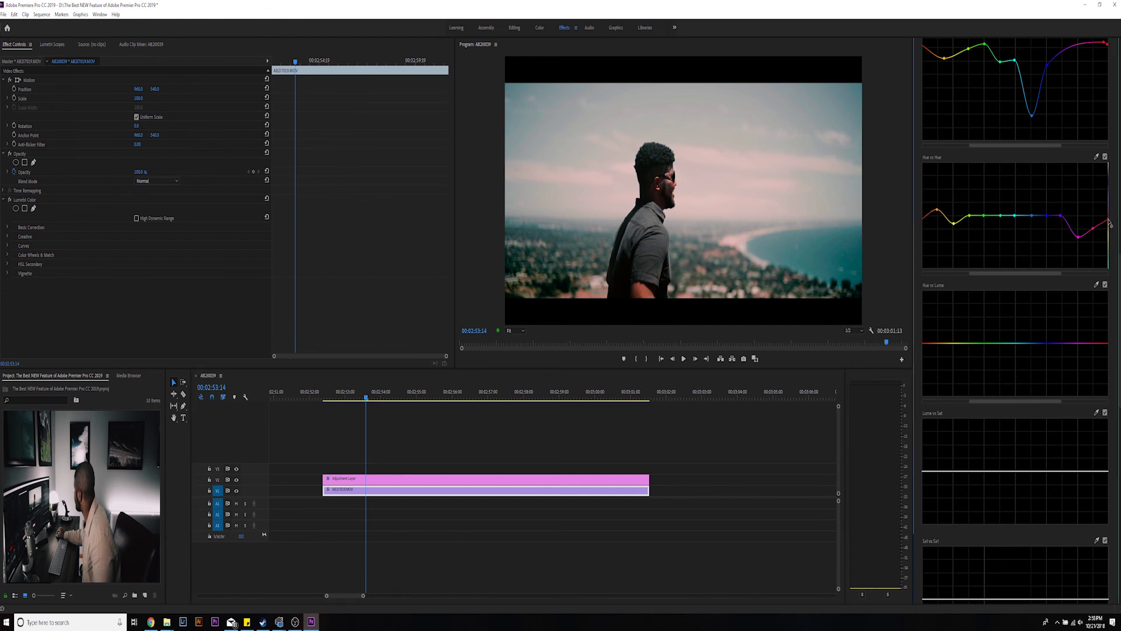